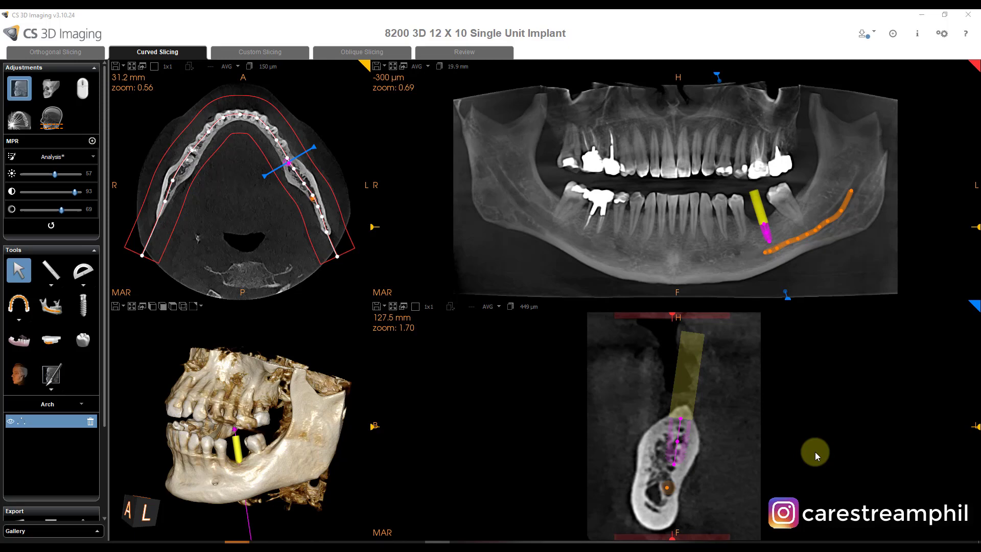
Switch to Oblique Slicing and move the axial slice up to 4.3 mm, across the lower-left implant site.
left_click(374, 51)
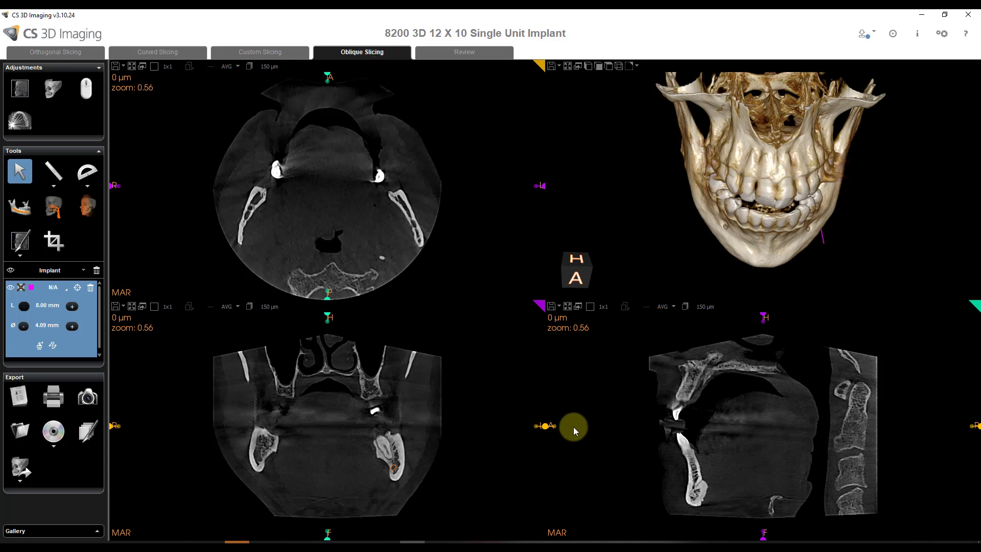
left_click_drag(543, 426, 546, 399)
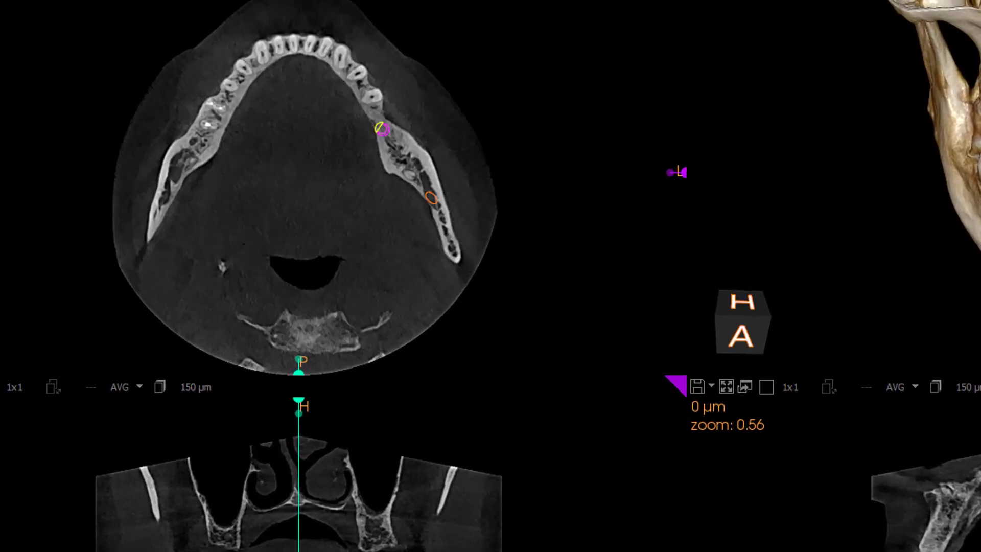
left_click(407, 186)
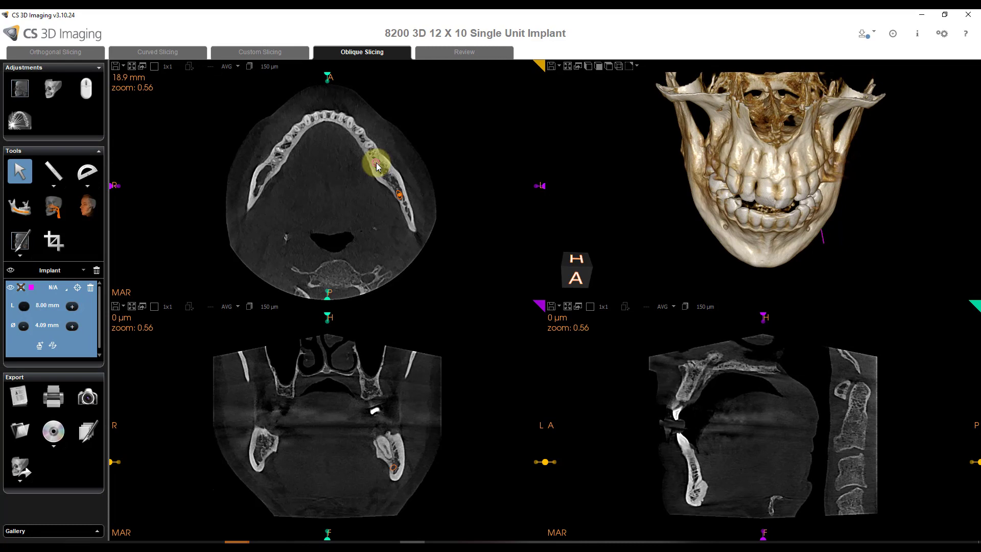
left_click(376, 163)
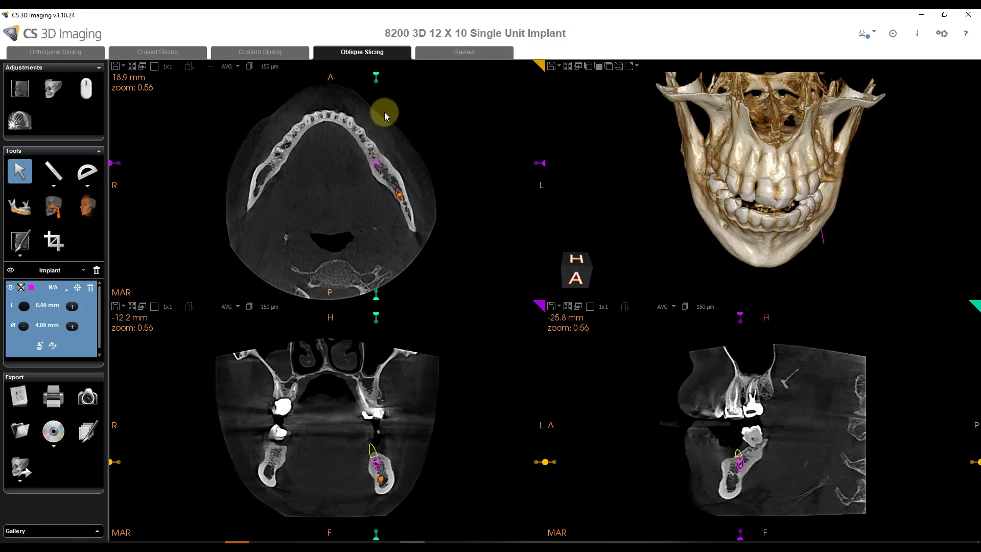
double_click(376, 162)
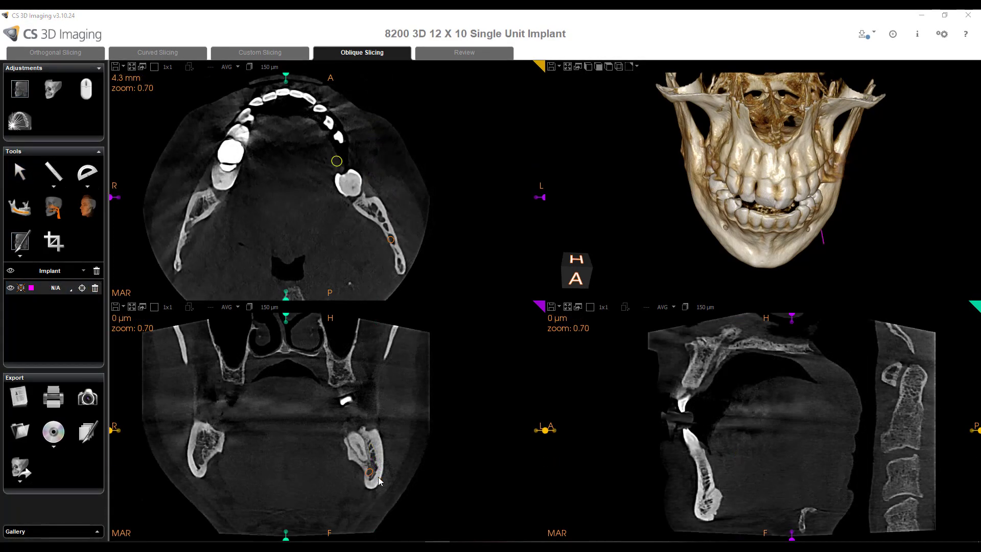
Centre every slice view on the 8.00 mm × 4.09 mm implant and pan the coronal and sagittal views down.
mouse_move(60, 292)
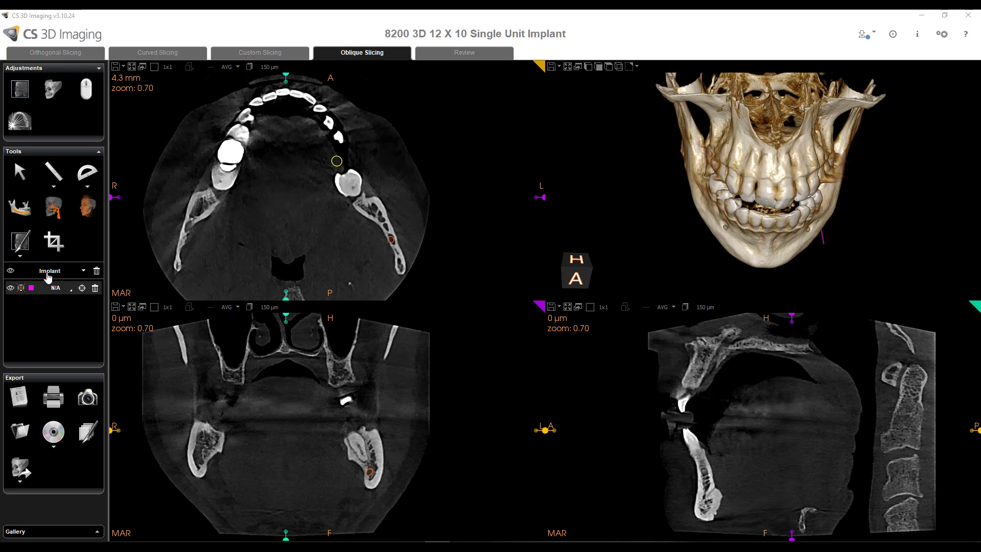
left_click(82, 289)
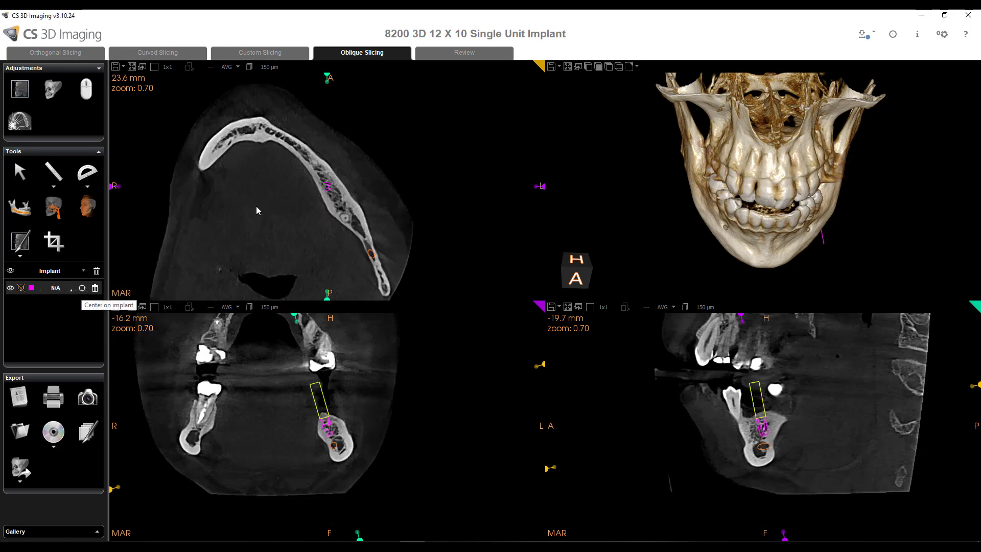
left_click_drag(827, 380, 820, 400)
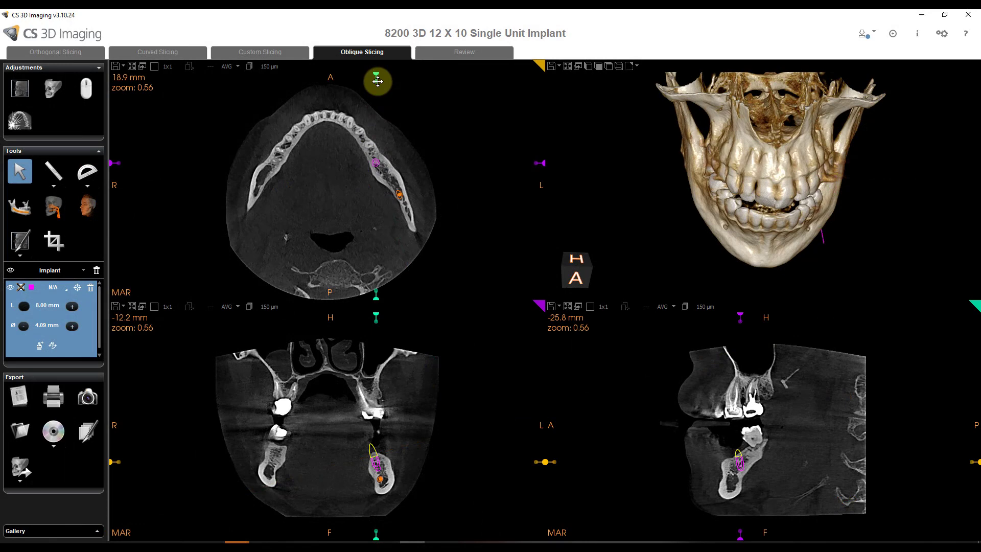
Rotate the green and purple oblique slice lines to align with the implant, zoomed in to 1.00.
left_click_drag(377, 81, 323, 101)
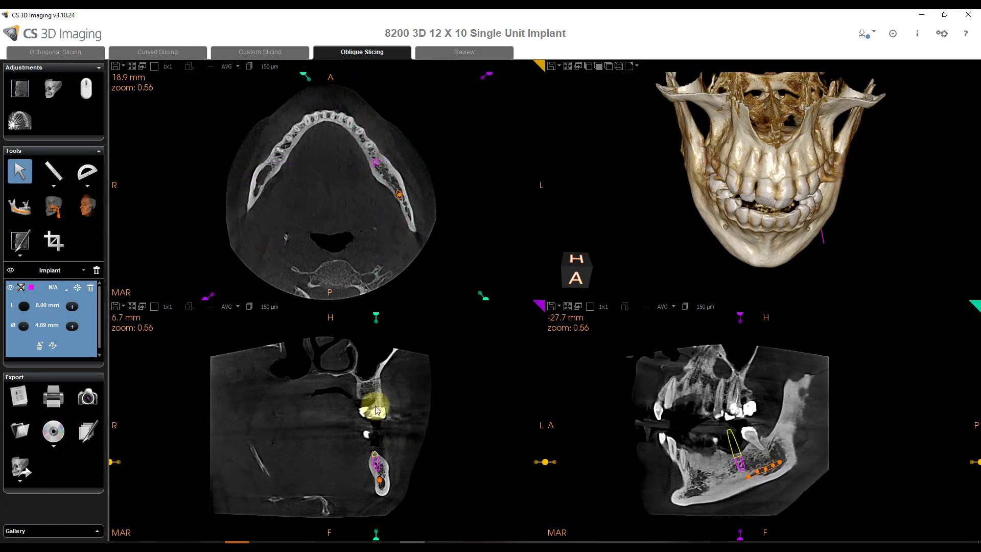
scroll(376, 404, "up", 5)
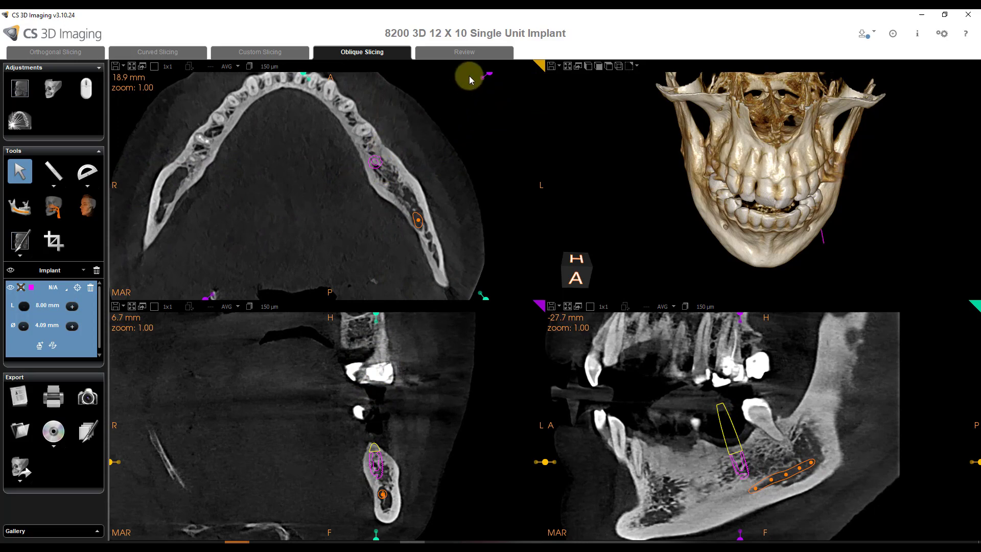
left_click_drag(481, 77, 377, 278)
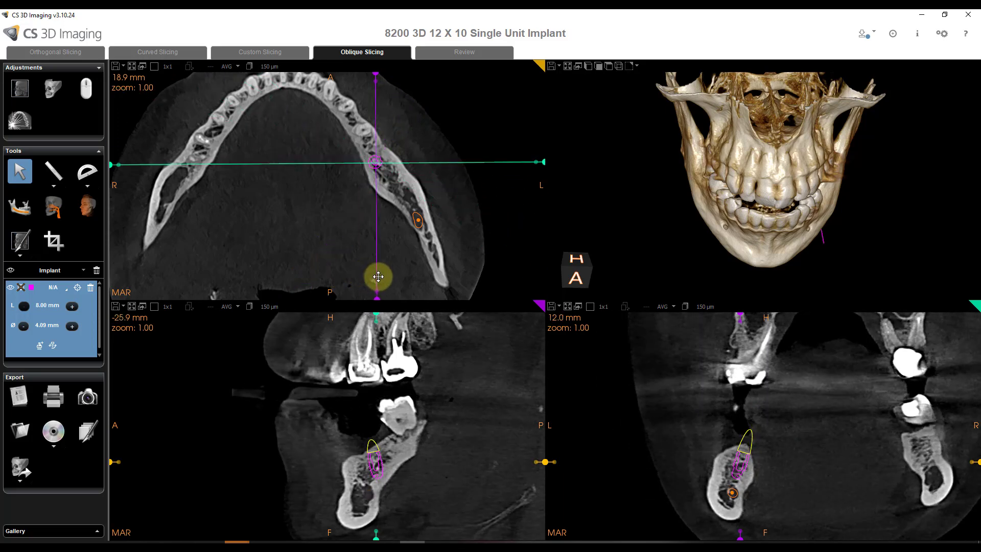
left_click(86, 88)
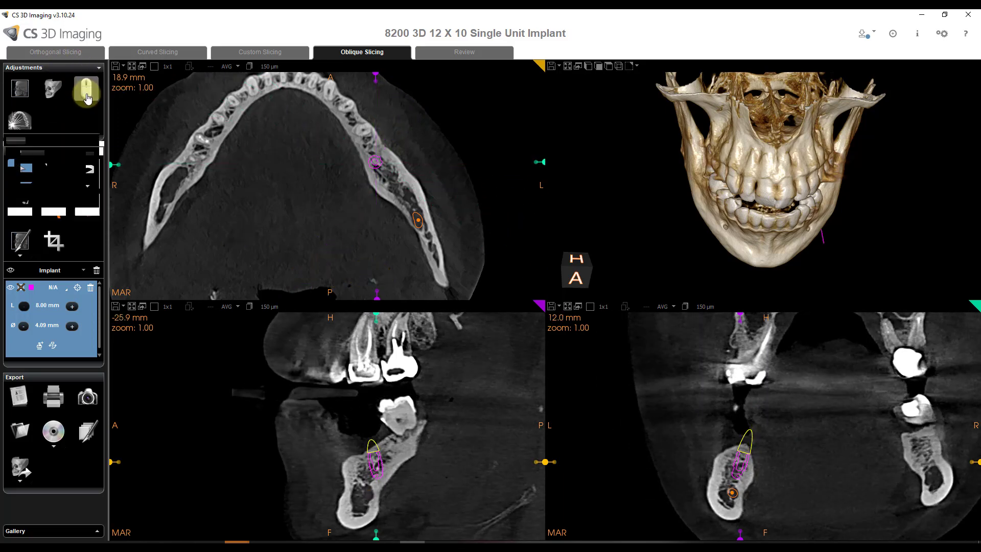
Reset the slice views and return to Curved Slicing with the Export options expanded.
left_click(90, 169)
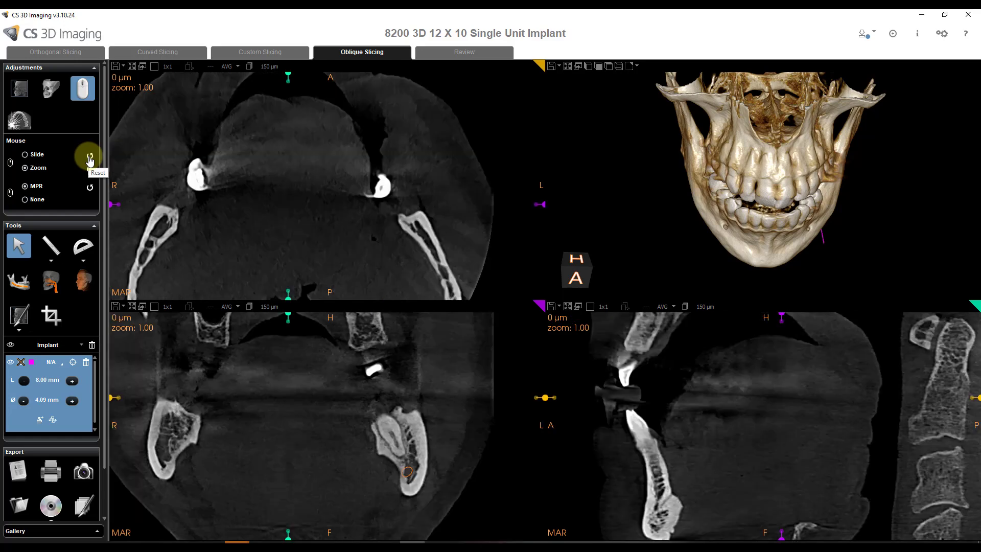
scroll(311, 205, "down", 3)
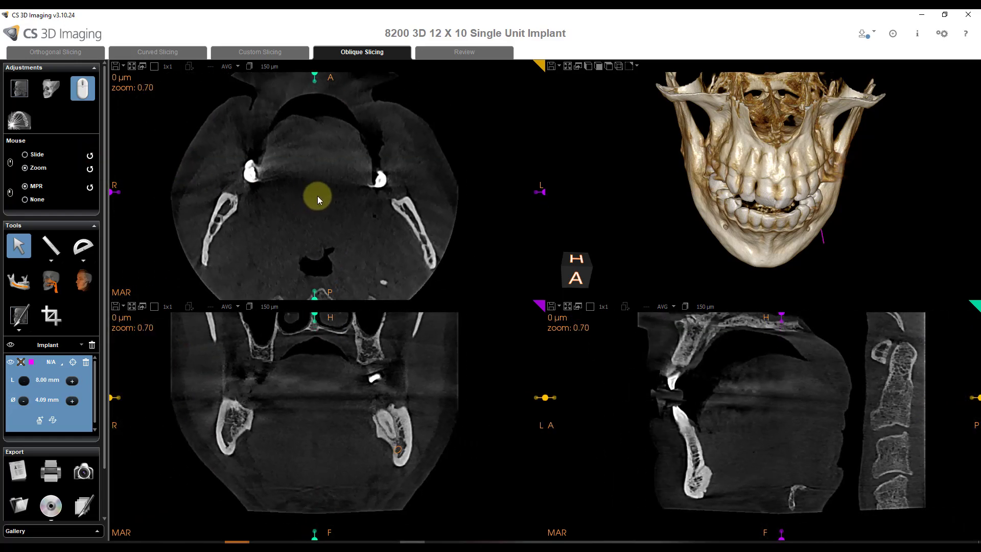
left_click(178, 57)
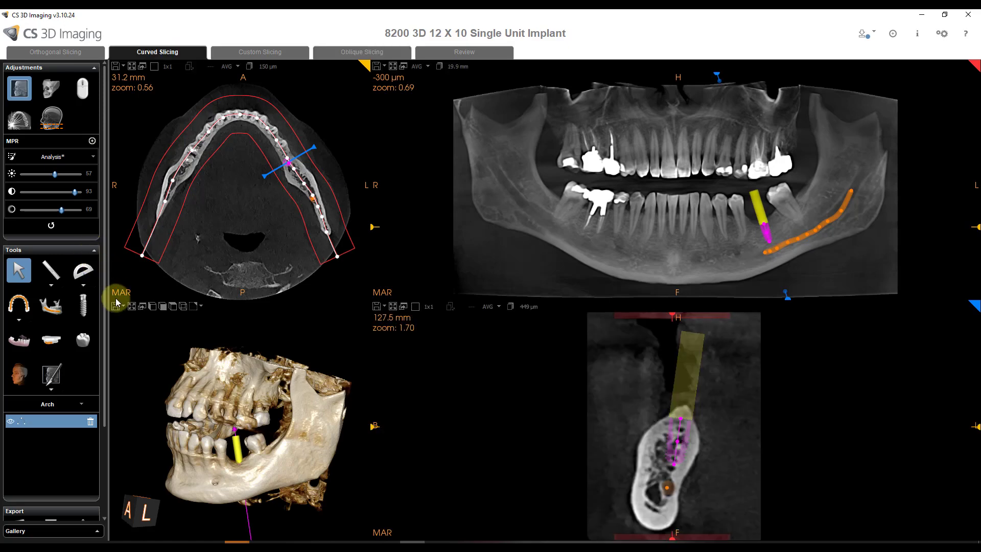
left_click(23, 97)
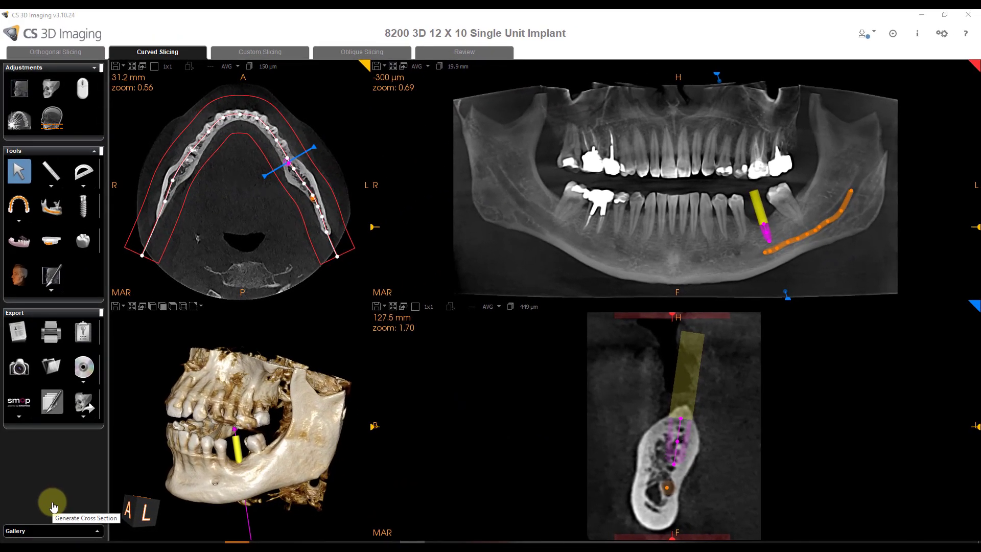
Open the Cross Section Tool set to Implants in Parallel mode, 25 slices at 1.0 mm spacing.
left_click(54, 507)
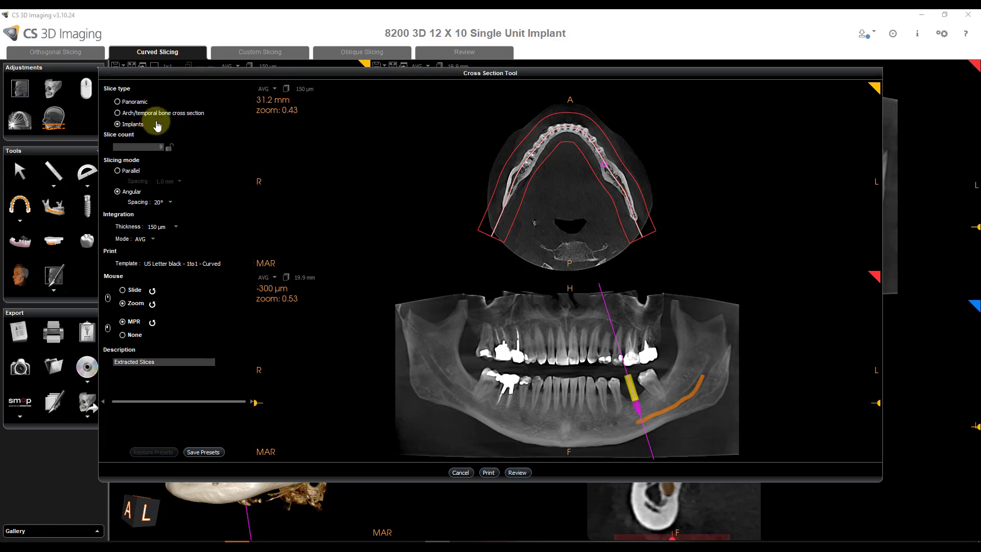
left_click(129, 102)
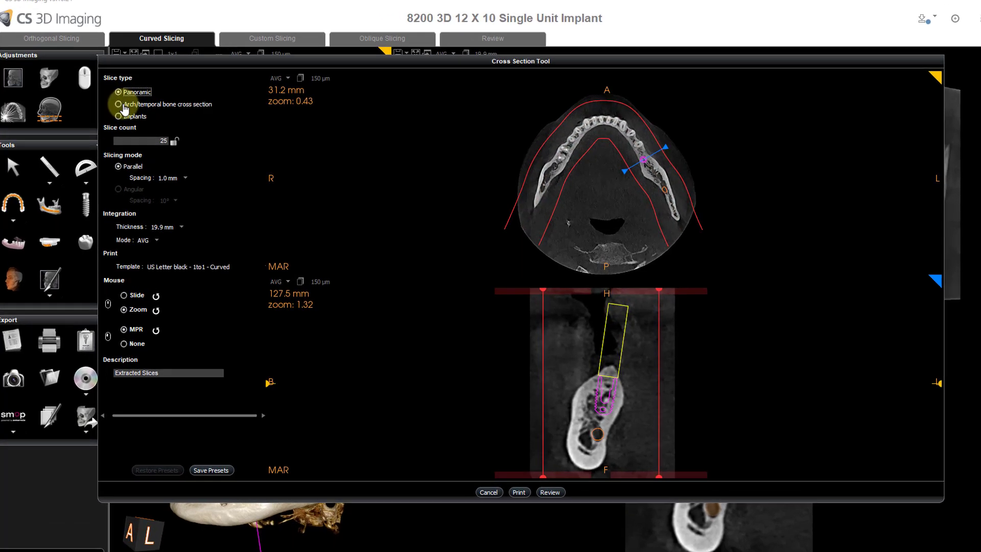
left_click(125, 105)
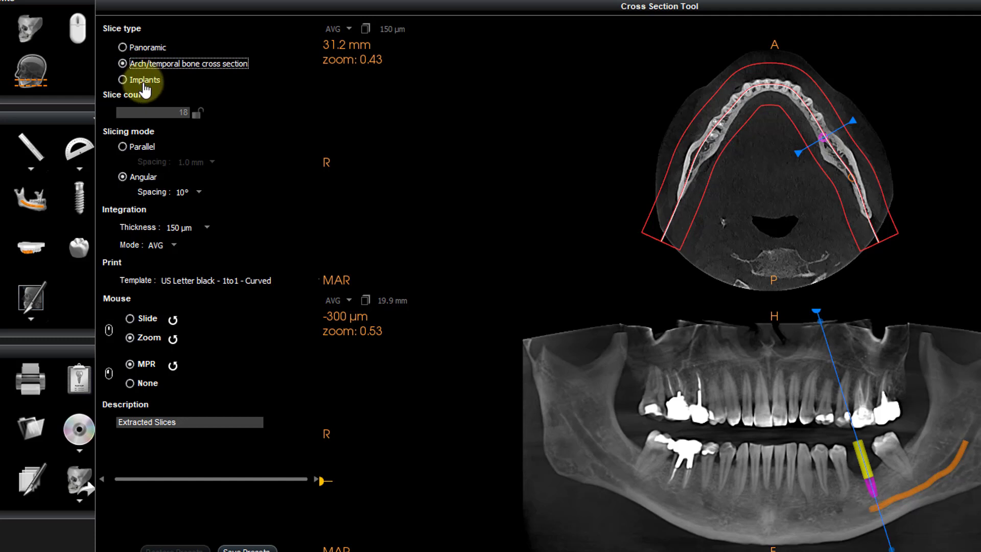
left_click(144, 85)
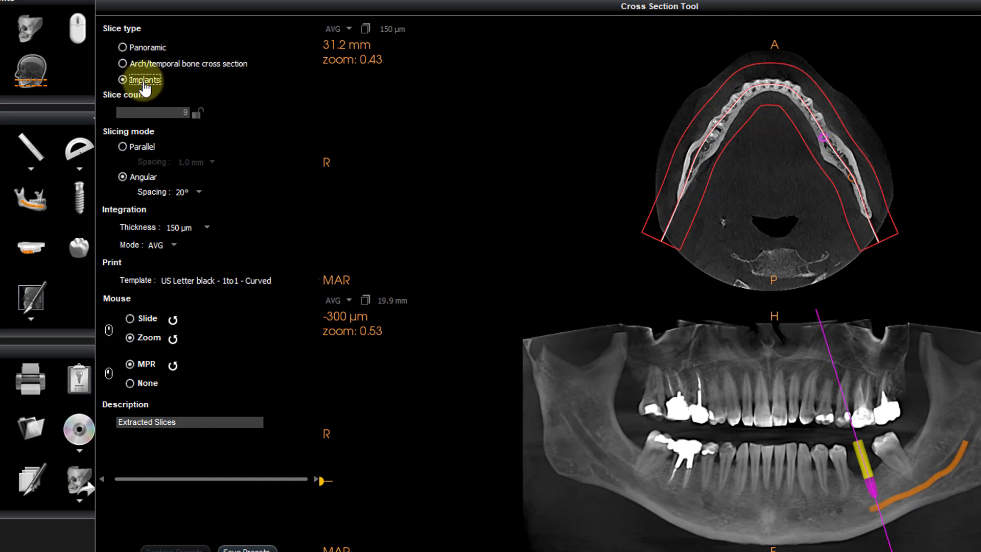
left_click(143, 149)
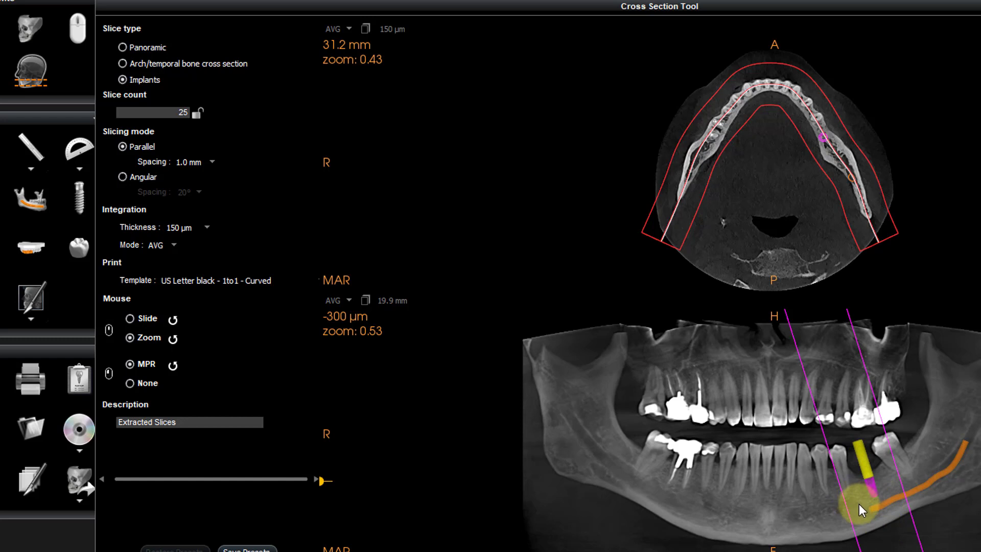
Enter a slice count of 10, then switch the cross-sections to Angular mode (9 slices, 20°).
double_click(183, 113)
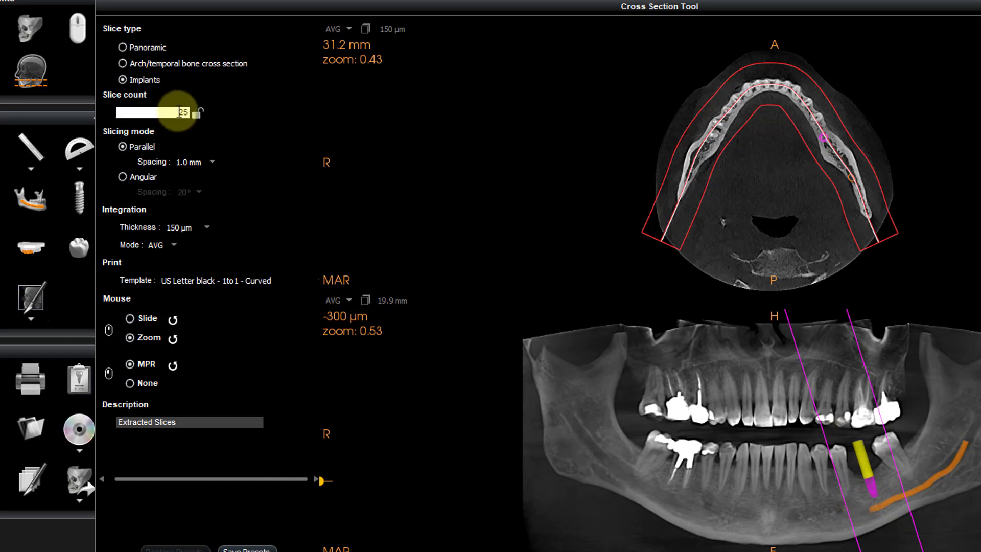
type("10")
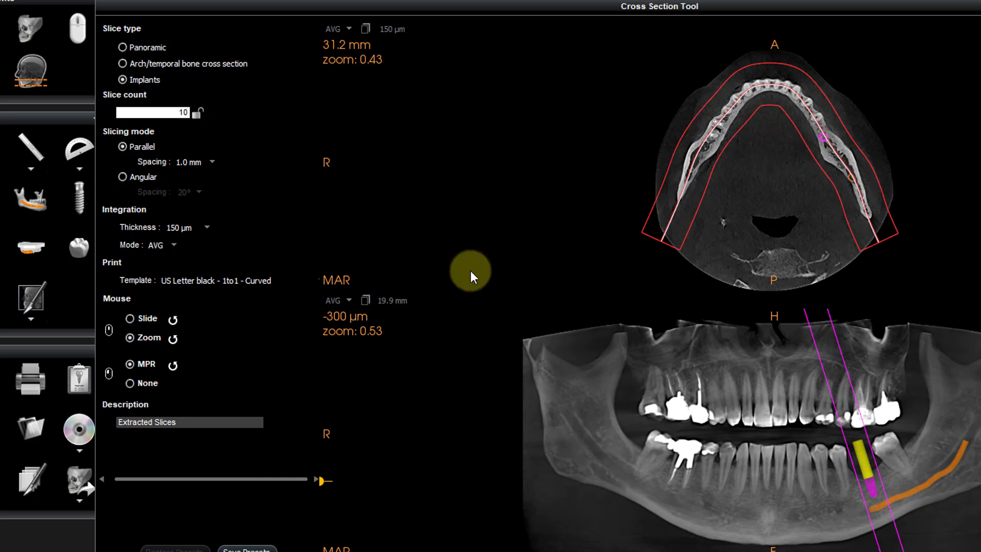
key("Return")
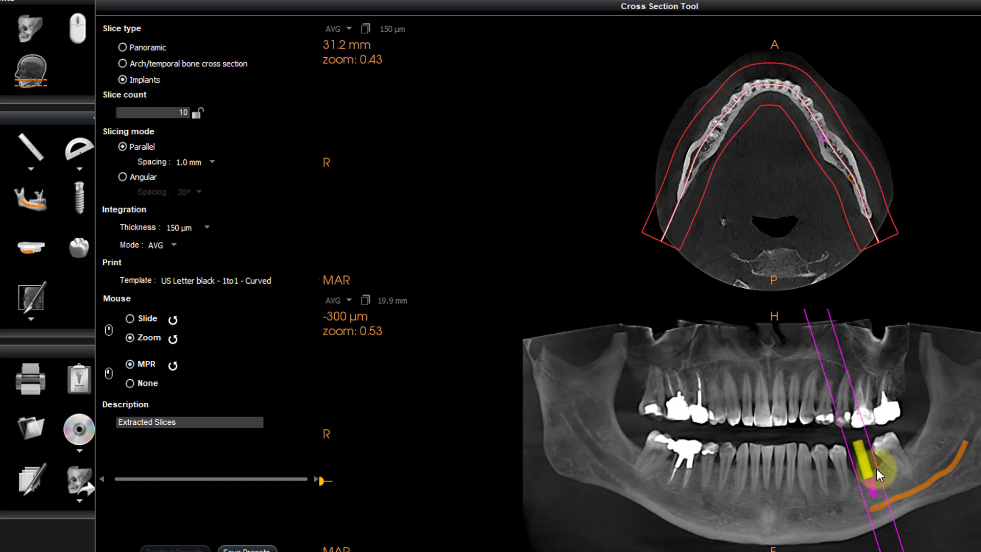
double_click(174, 112)
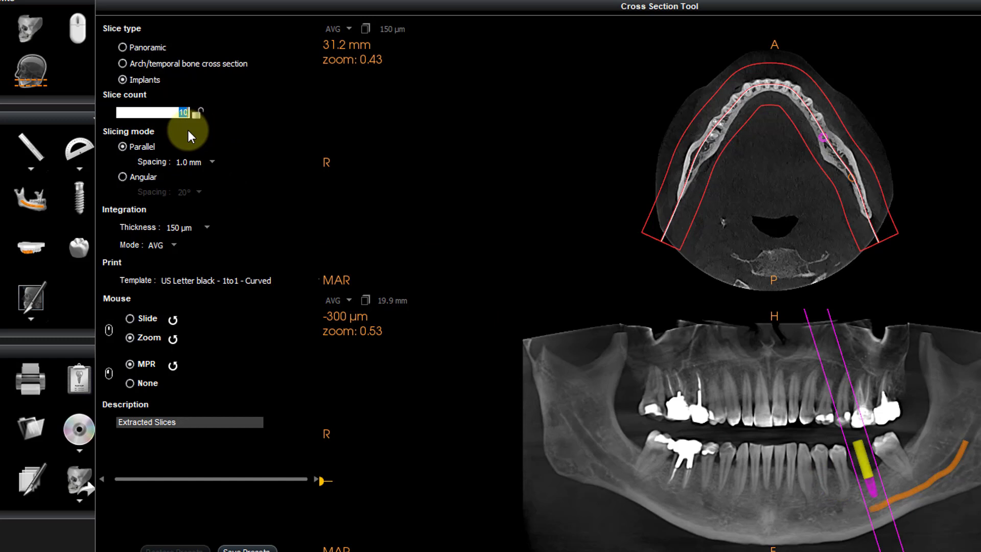
left_click(123, 178)
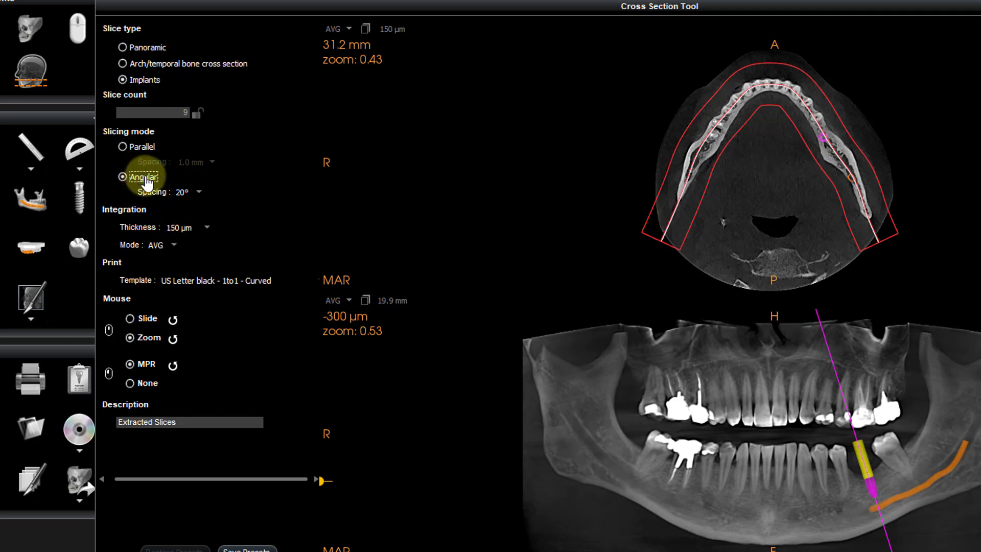
Try 5°, 10°, 20° and 30° angular spacing, settling on 20° for nine slices.
left_click(742, 495)
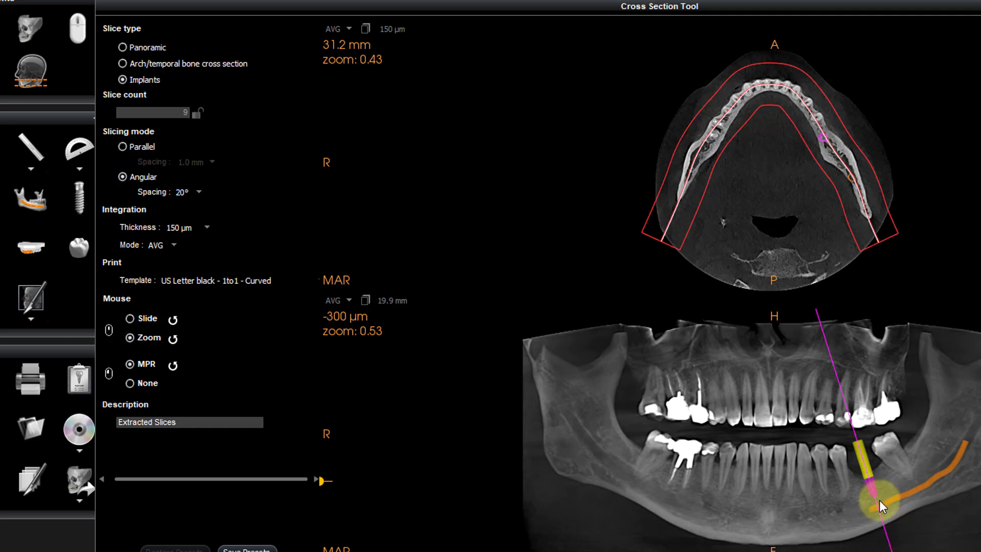
left_click(183, 193)
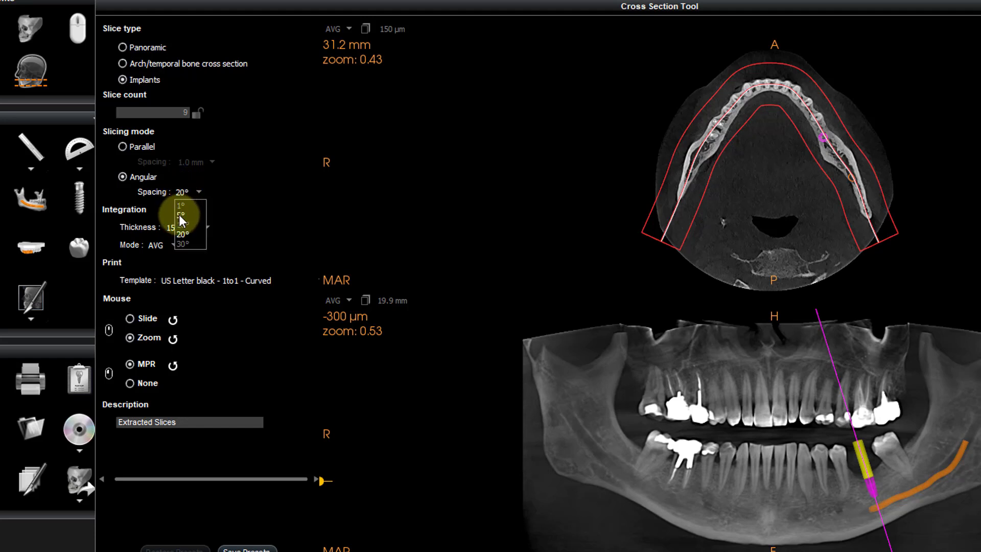
left_click(180, 216)
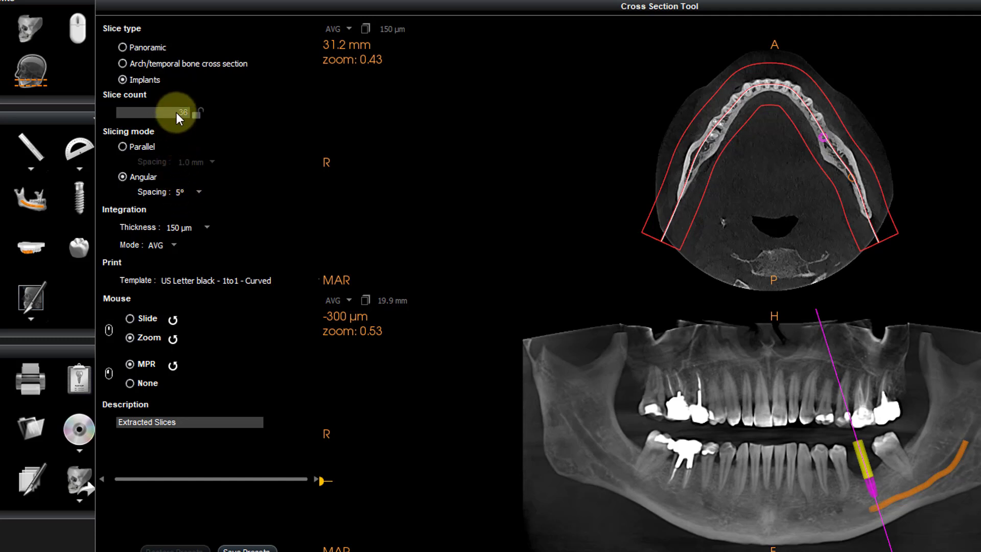
left_click(183, 193)
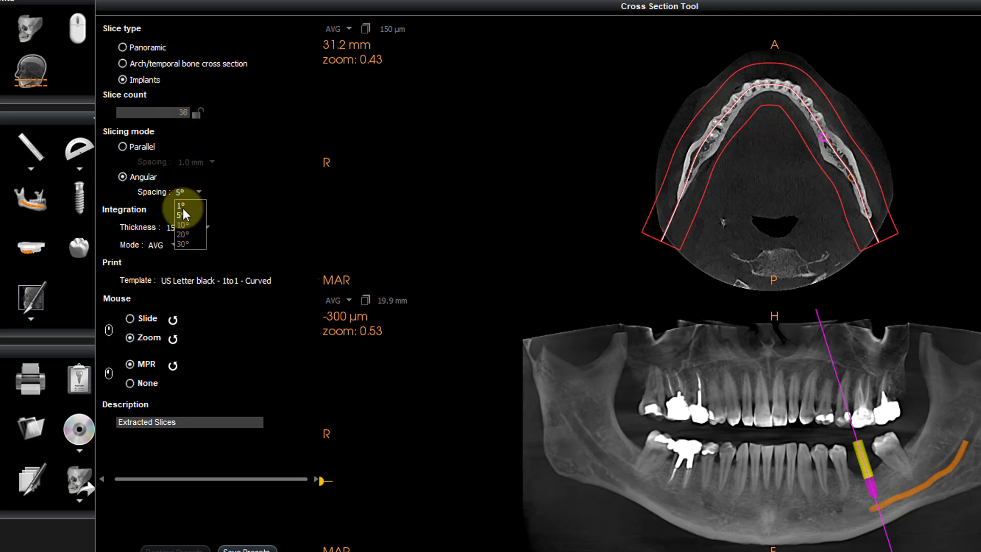
left_click(185, 224)
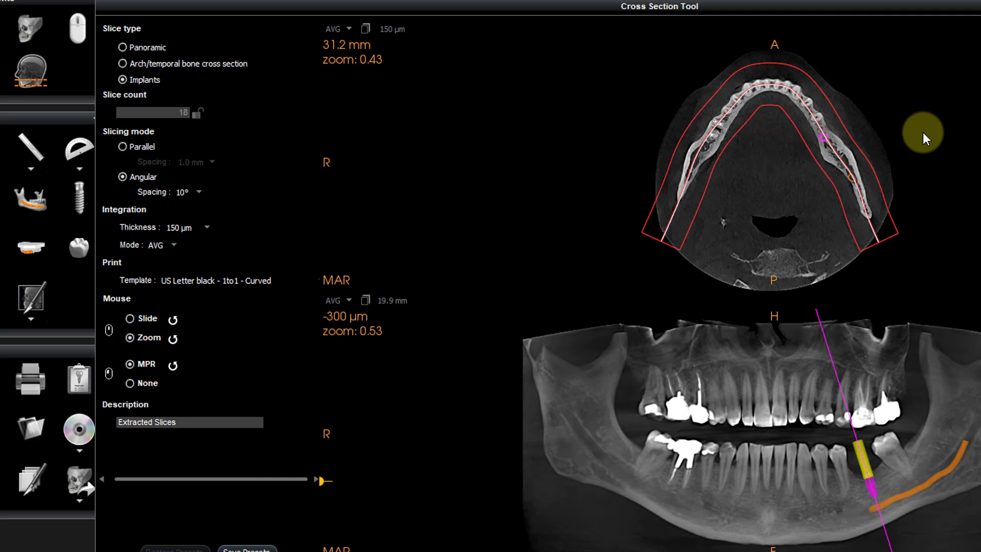
left_click(182, 193)
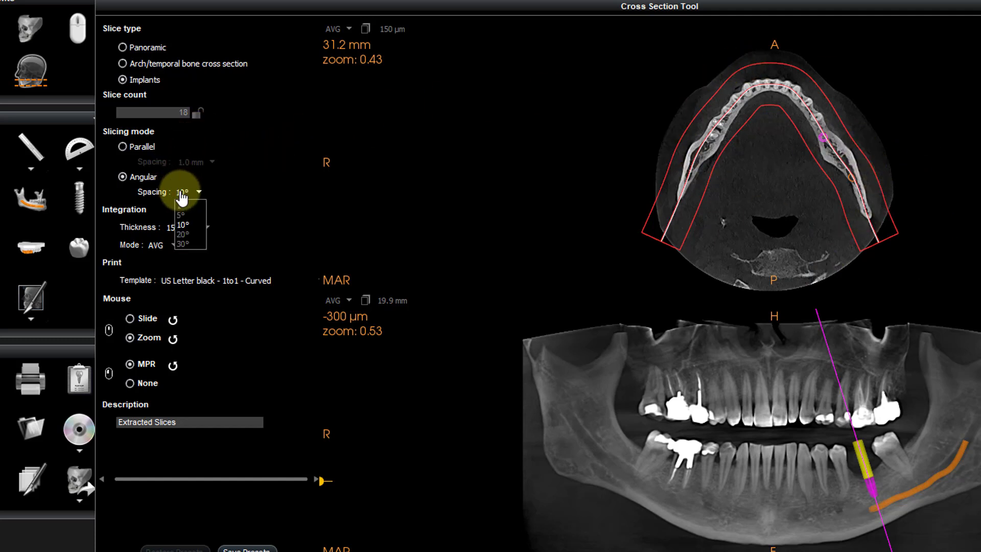
left_click(190, 234)
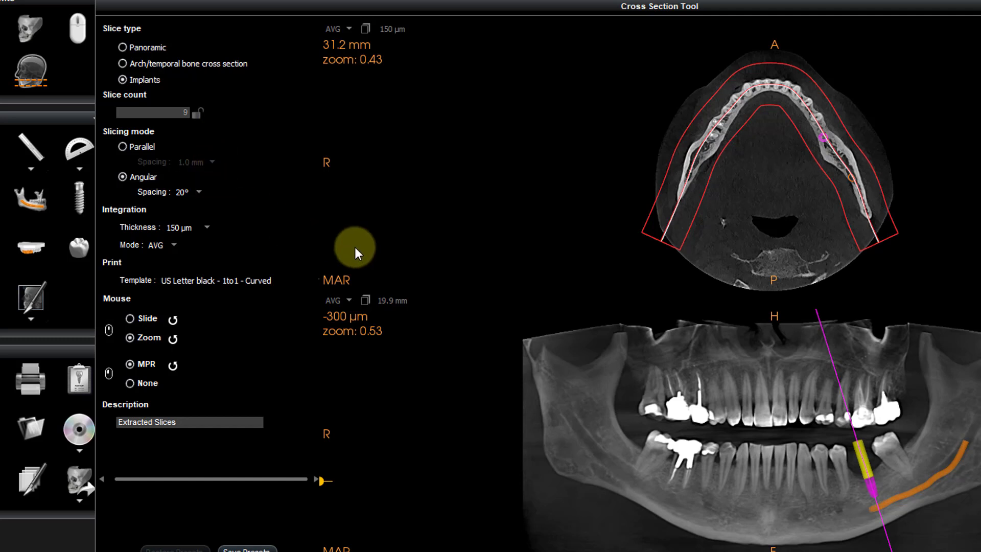
left_click(192, 192)
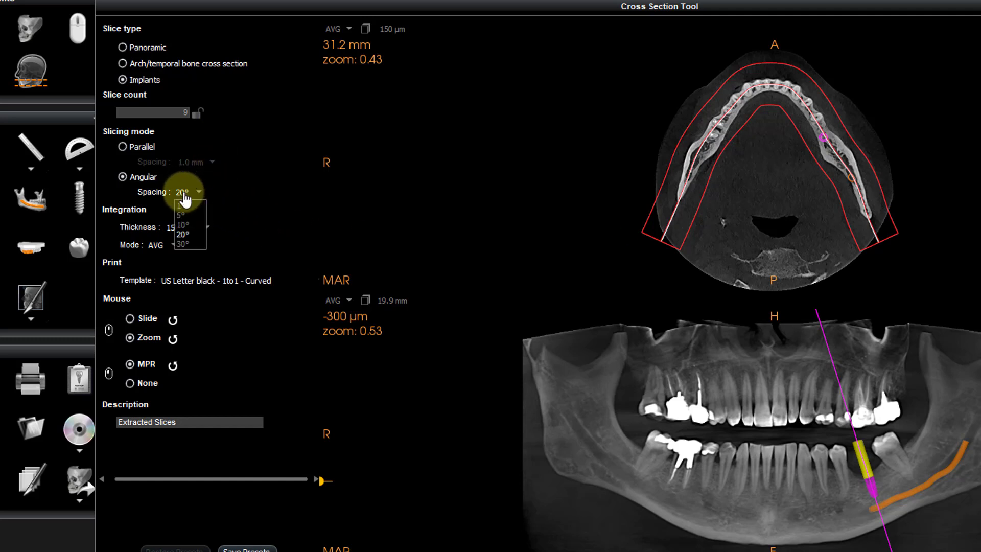
left_click(183, 245)
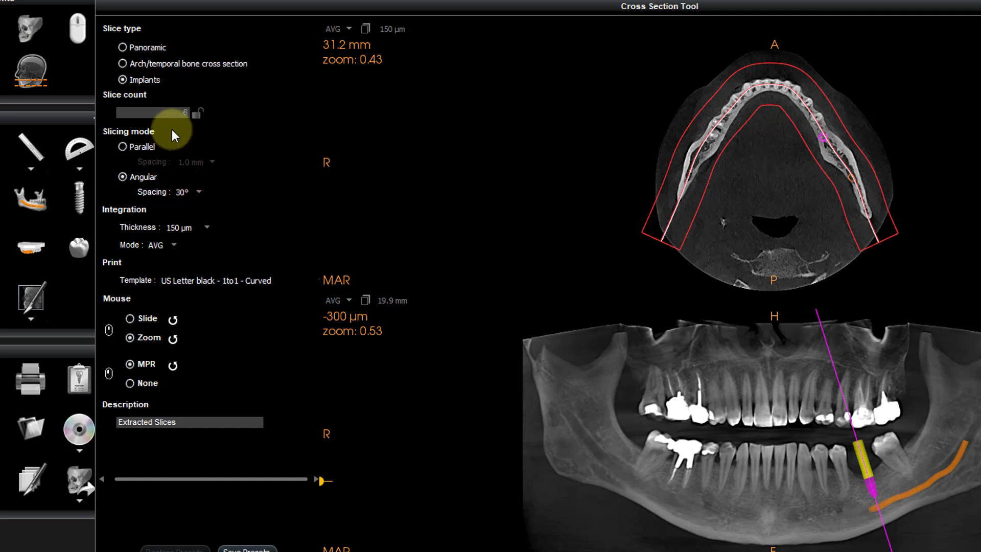
left_click(193, 192)
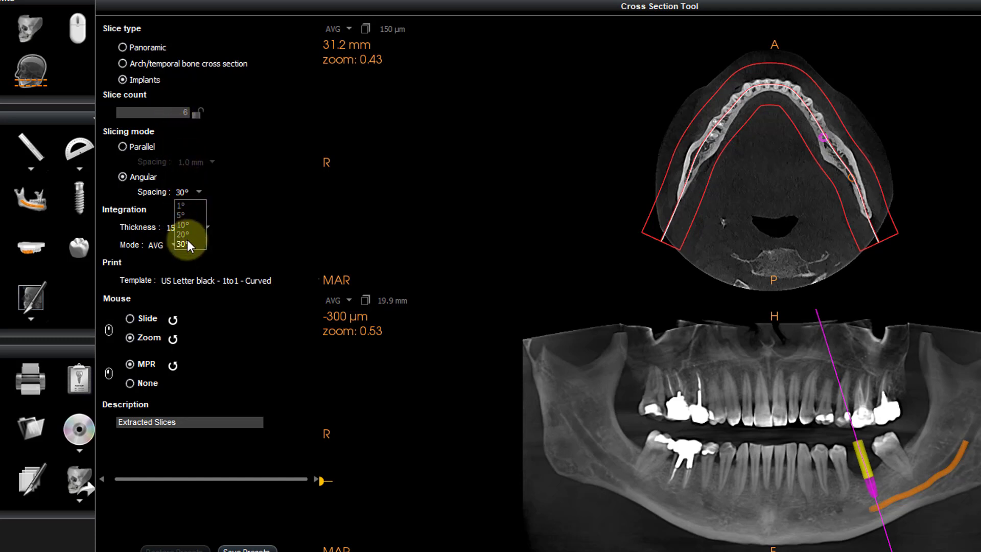
scroll(181, 191, "up", 1)
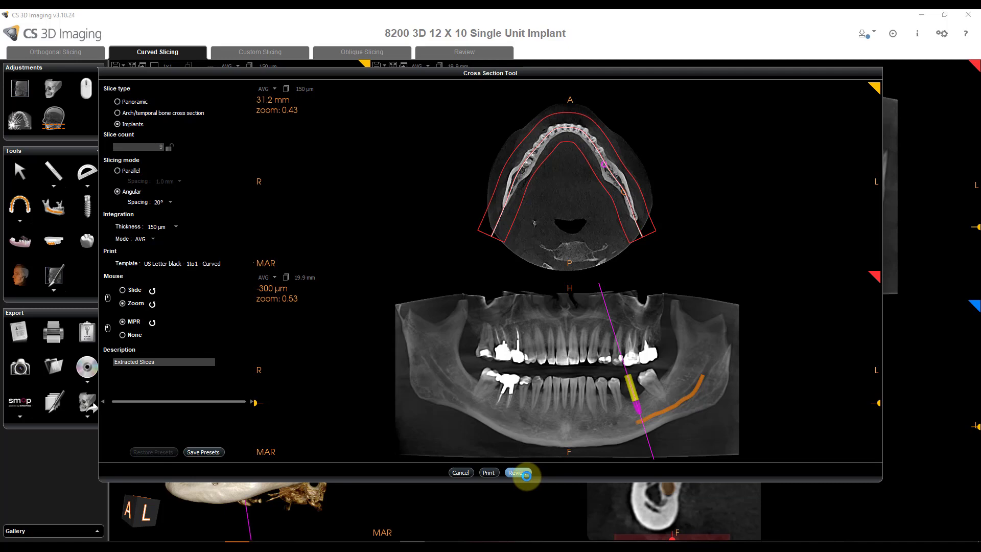
Generate the nine angular cross-sections for review and zoom the slice grid, axial and panoramic views.
left_click(525, 473)
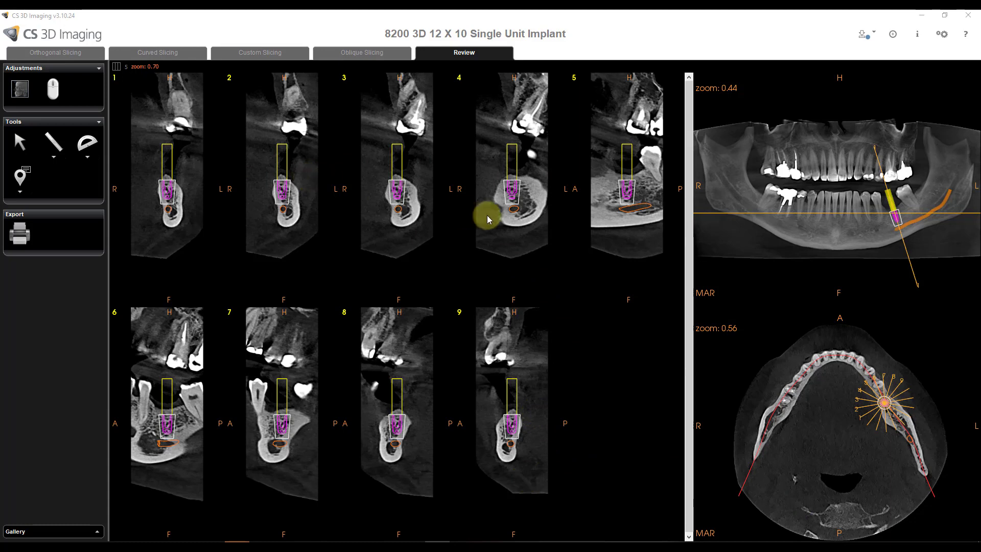
scroll(544, 366, "up", 4)
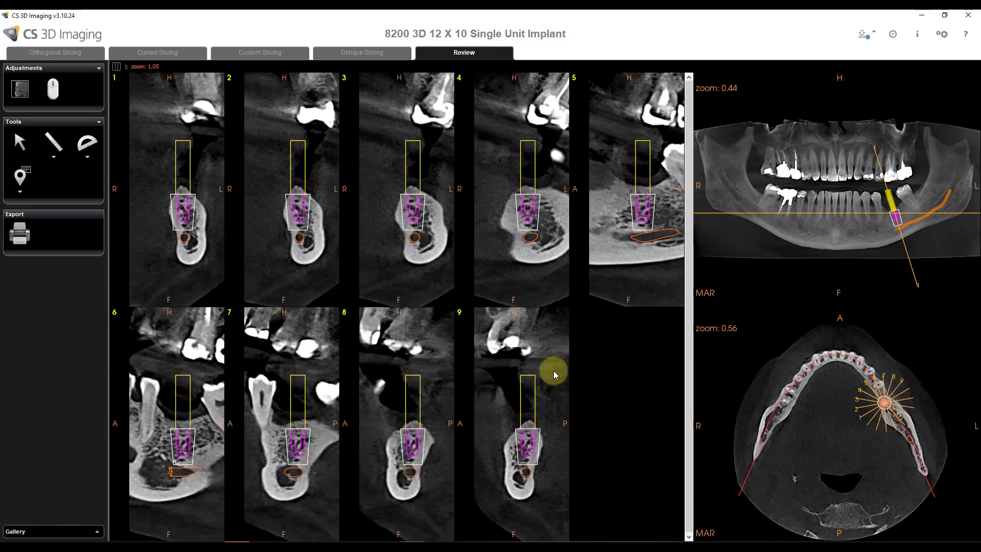
scroll(554, 374, "up", 1)
left_click(54, 88)
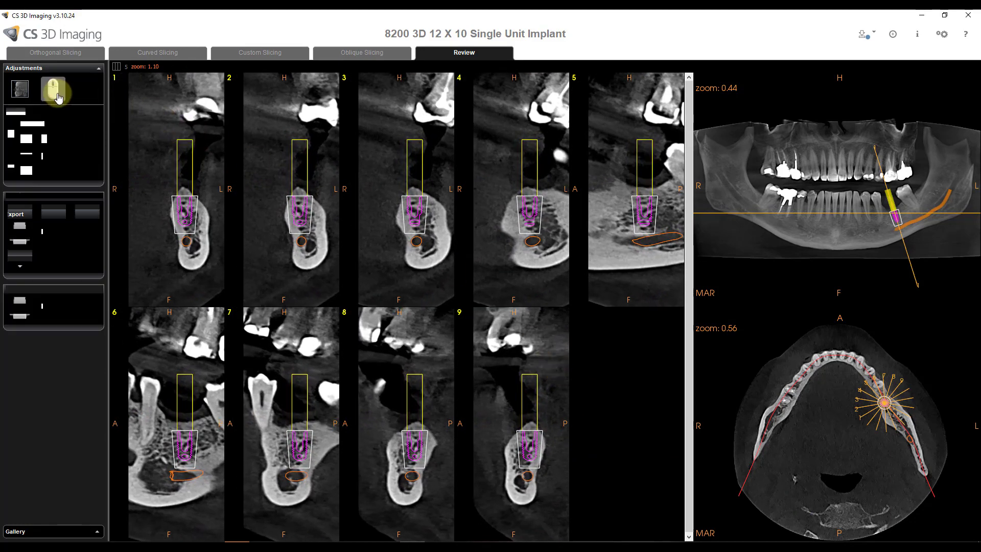
left_click(53, 89)
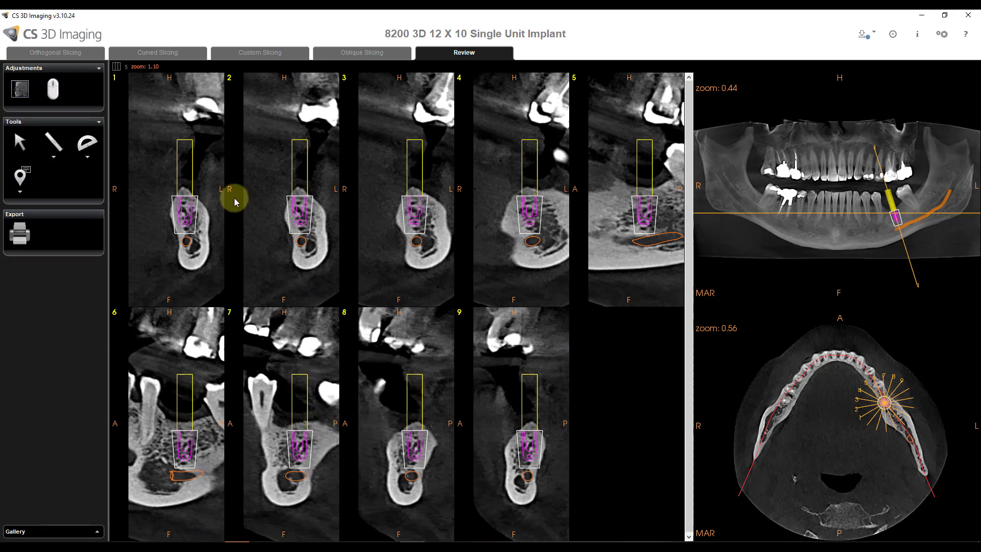
scroll(488, 352, "up", 1)
scroll(499, 361, "up", 5)
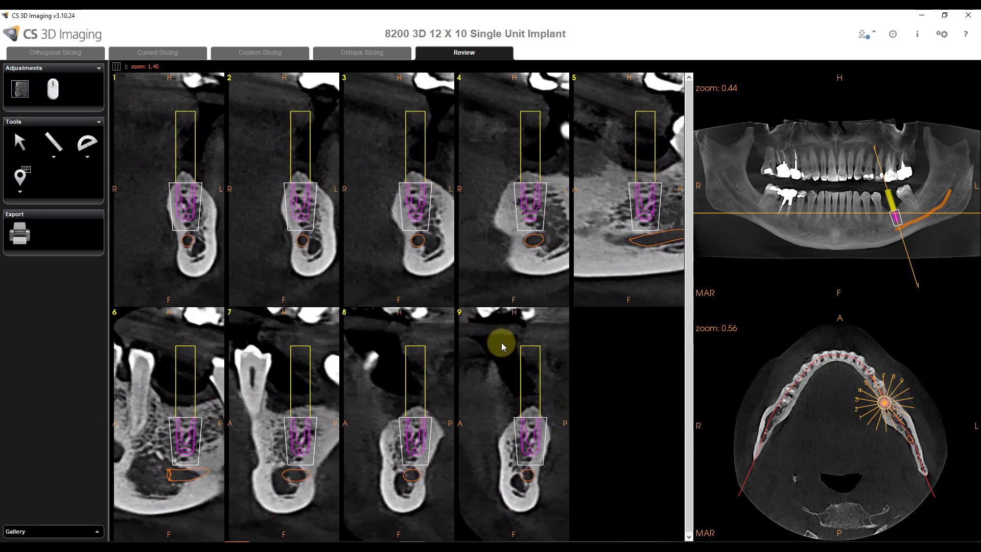
scroll(861, 393, "up", 8)
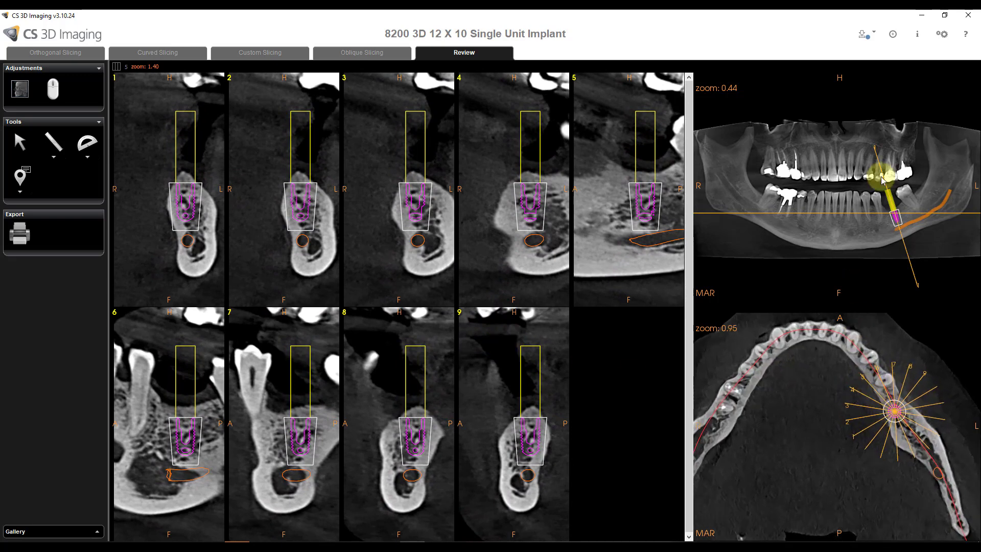
scroll(899, 185, "up", 3)
scroll(900, 187, "up", 4)
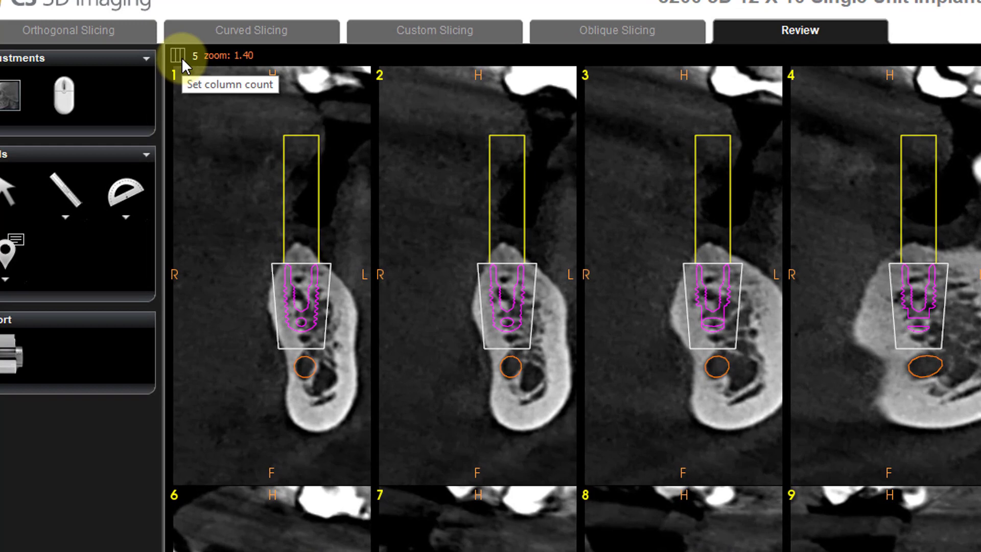
Show one cross-section at a time in a single column, recentred on the anatomy.
left_click(178, 55)
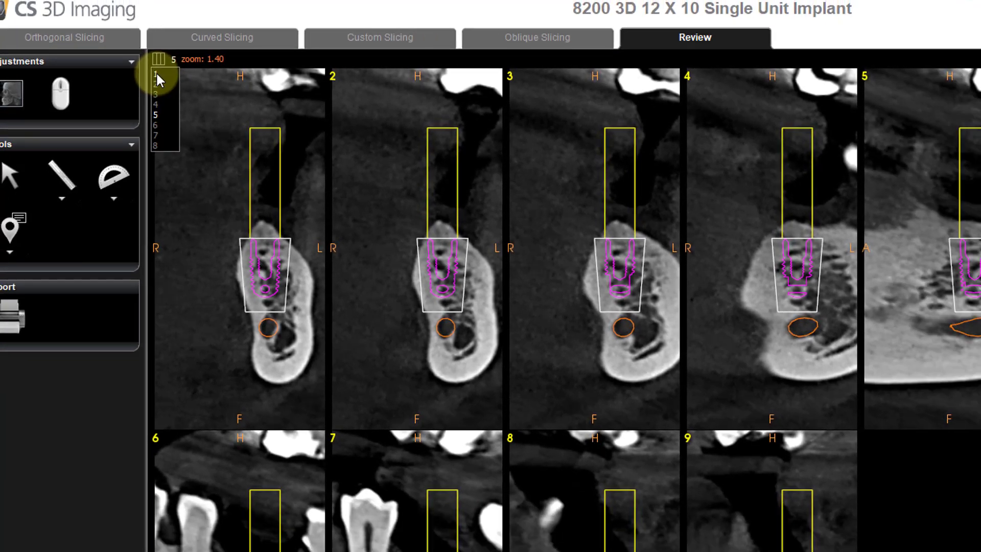
left_click(174, 72)
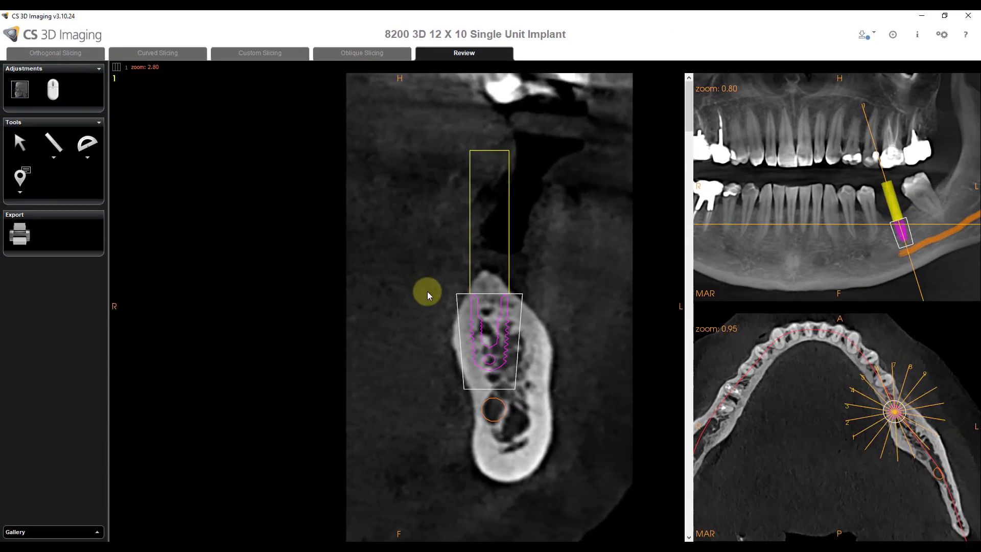
left_click_drag(427, 286, 379, 284)
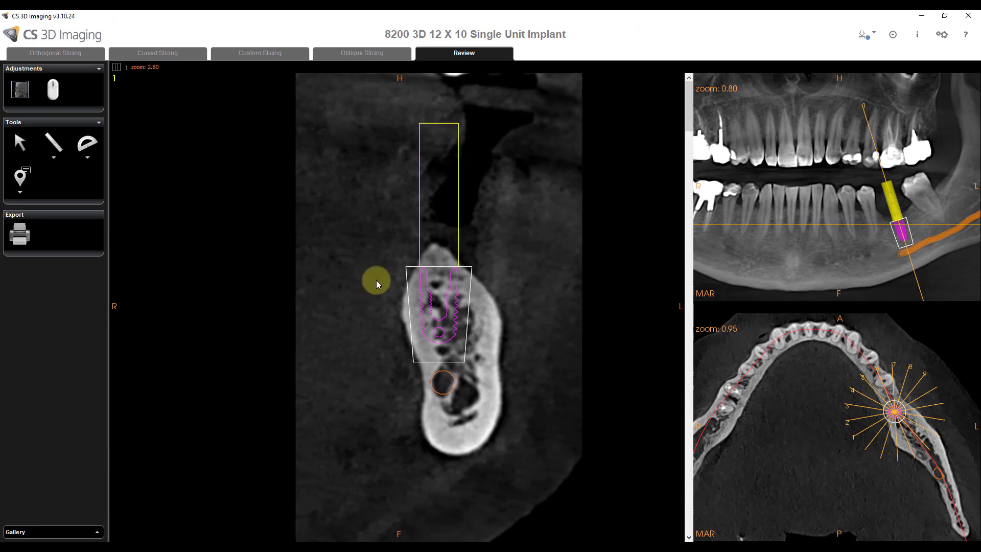
Switch the mouse wheel to Slide mode and step through the slices to slice 3.
left_click(54, 89)
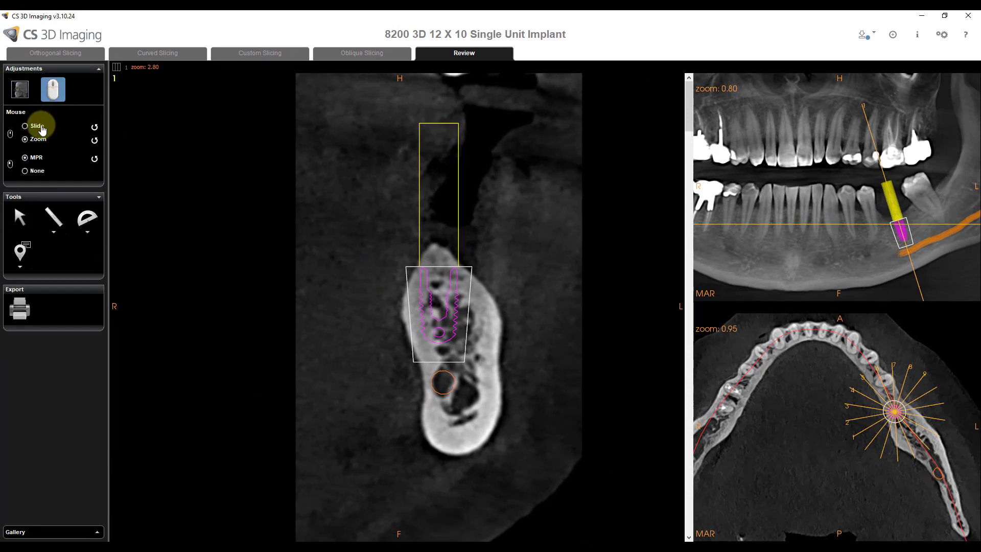
left_click(41, 127)
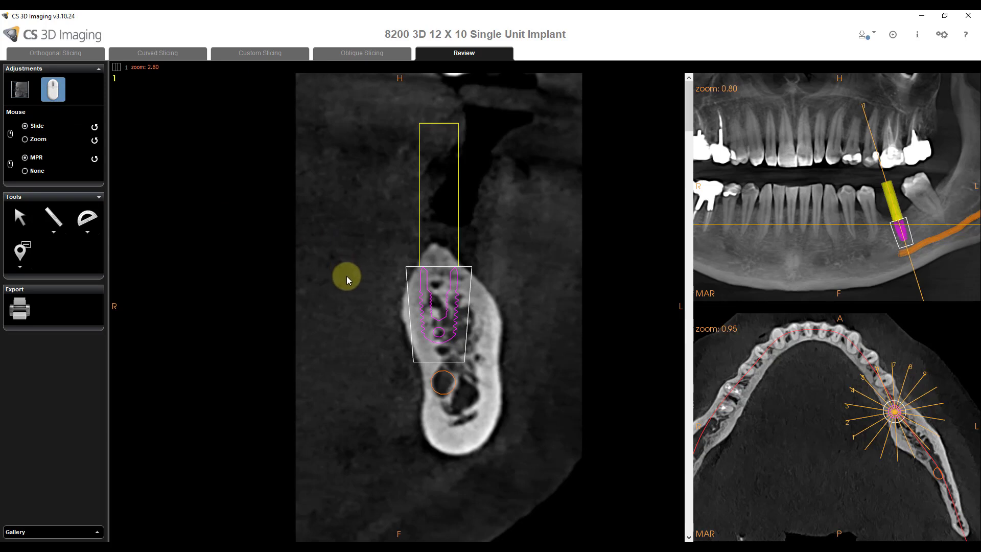
scroll(346, 277, "down", 3)
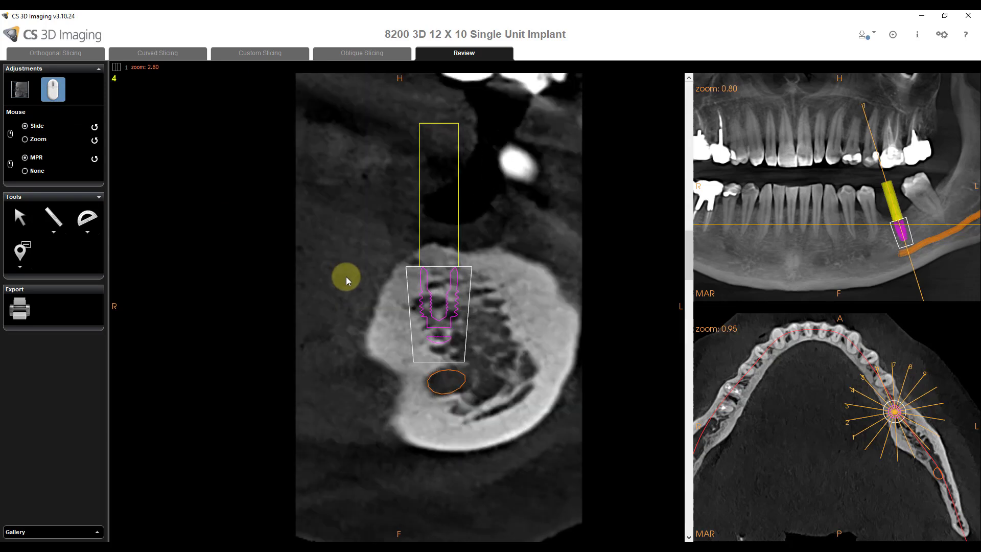
scroll(346, 277, "down", 1)
scroll(346, 277, "down", 3)
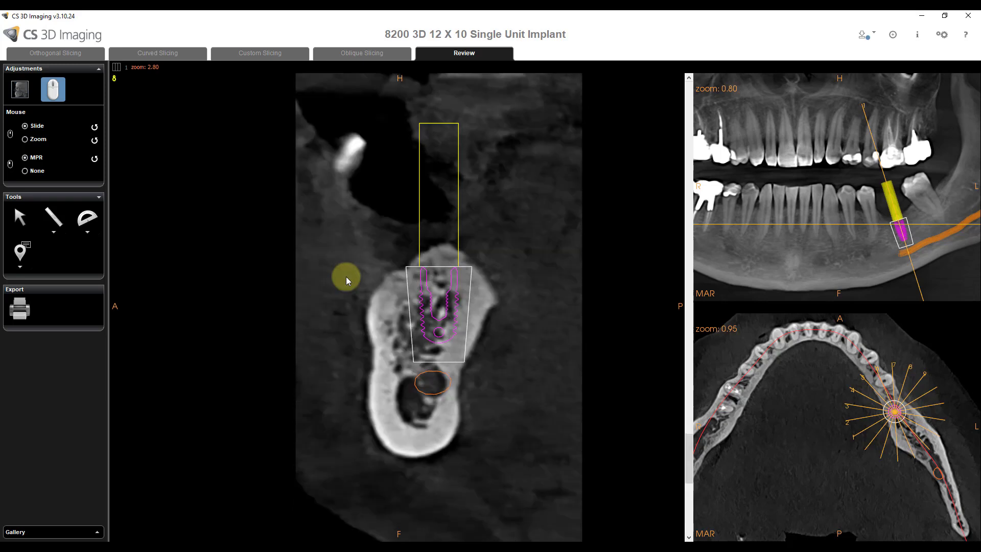
scroll(346, 277, "down", 1)
scroll(345, 277, "up", 3)
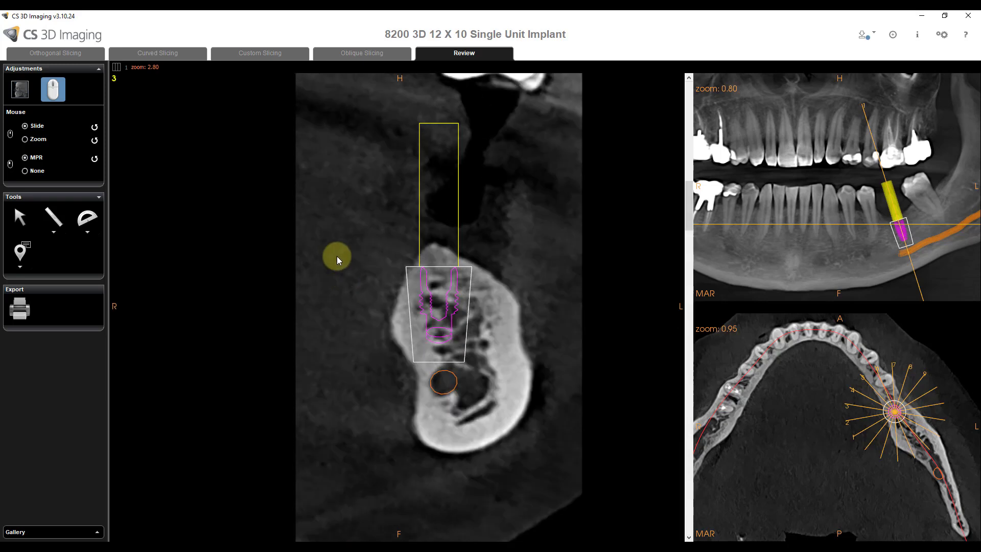
Reopen the first gallery snapshot from Curved Slicing and lay its nine slices out in five columns.
left_click(164, 54)
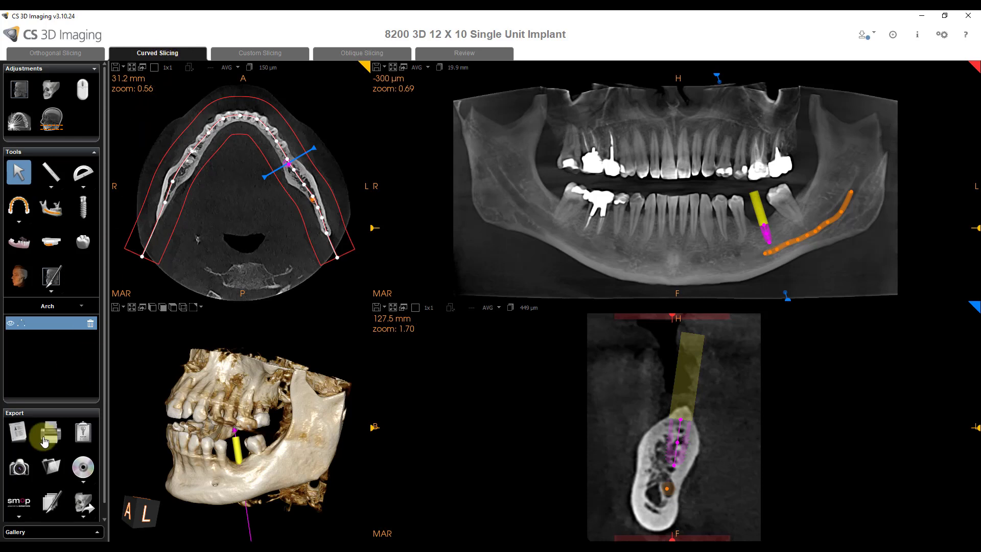
left_click(95, 532)
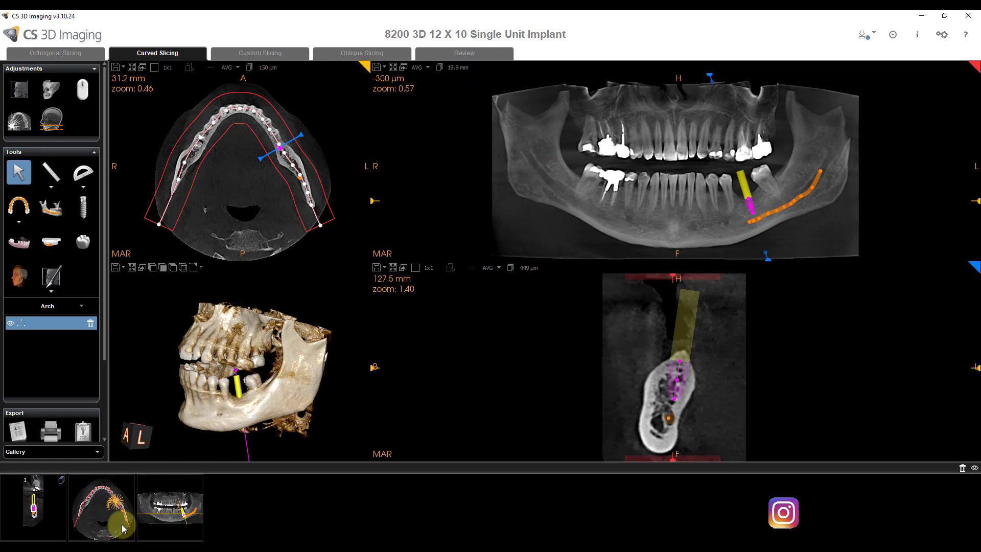
double_click(47, 516)
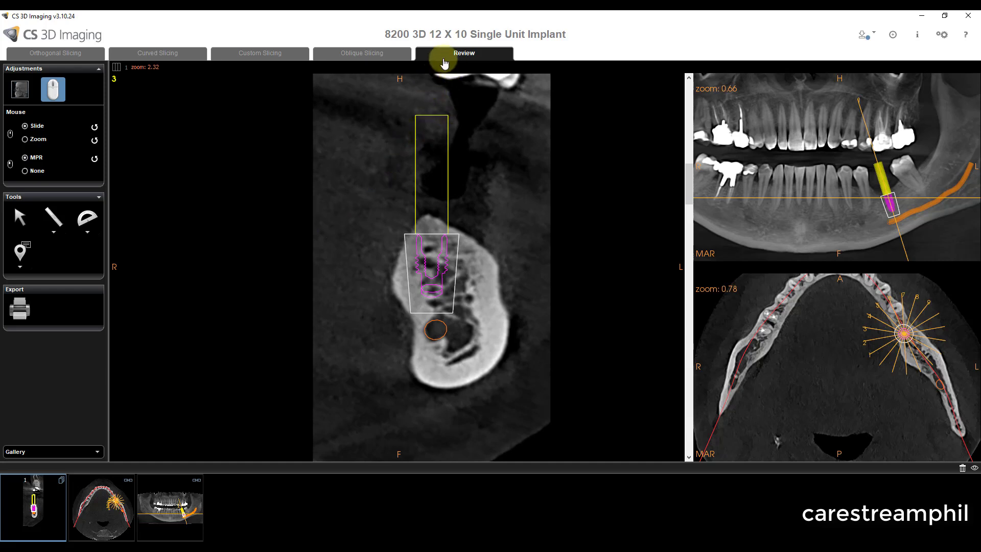
left_click(117, 68)
left_click(117, 103)
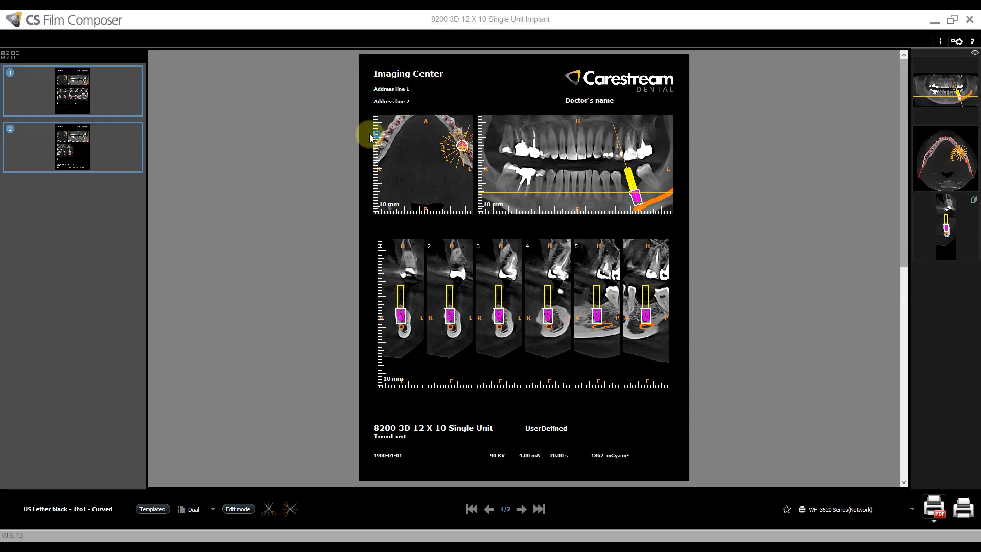
Centre the implant in the report's axial image and zoom the cross-section strip to 300%.
left_click_drag(423, 167, 388, 184)
left_click(728, 363)
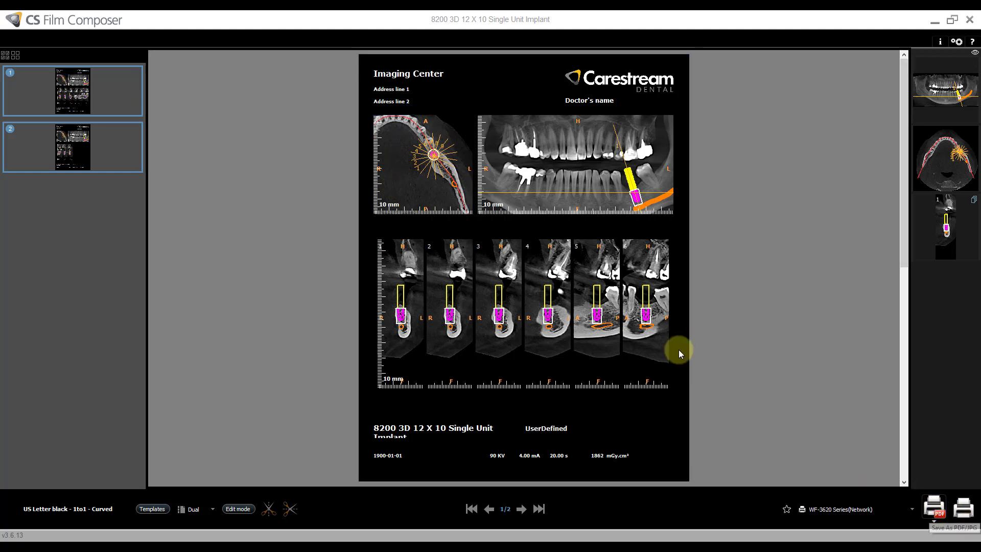
scroll(614, 320, "up", 2)
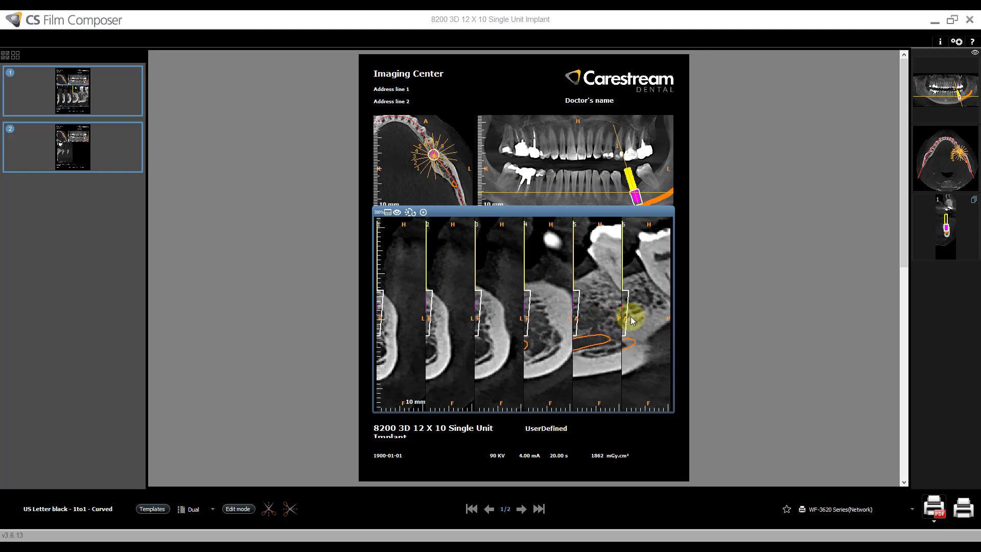